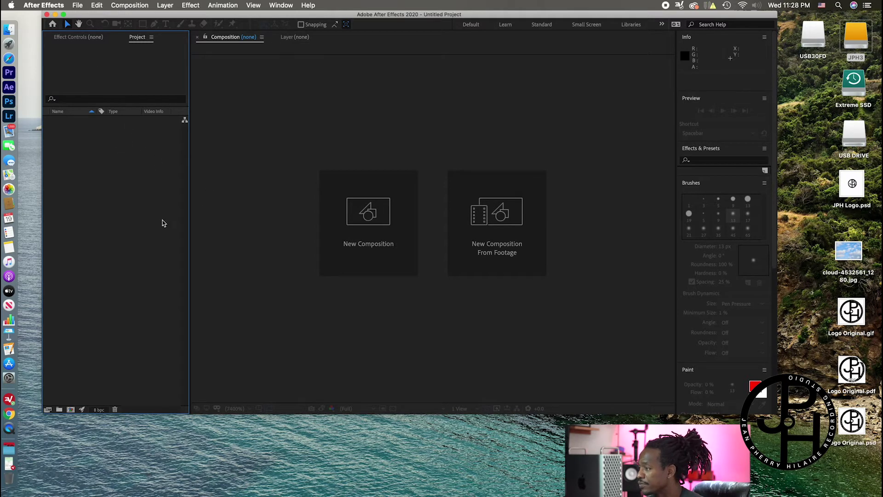
Import JPH_1340.MOV from Extreme SSD > Buss footage after previewing it
{"action": "left_click", "coordinate": [116, 173]}
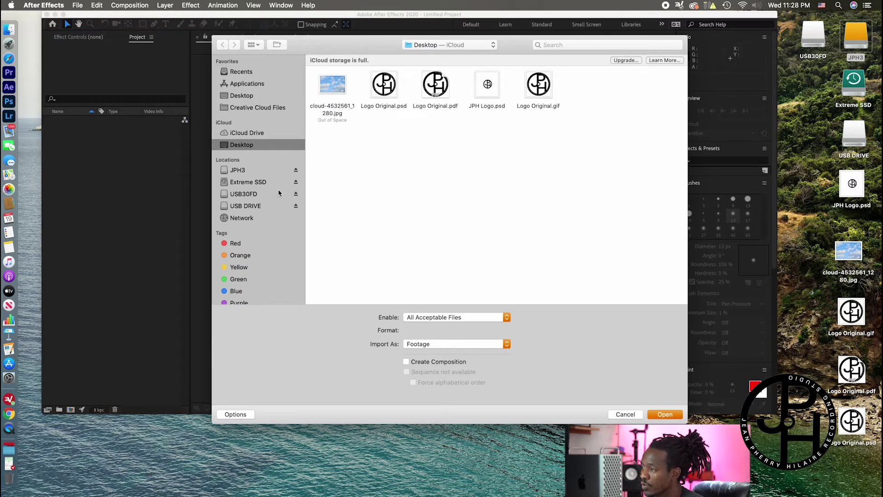
{"action": "left_click", "coordinate": [251, 182]}
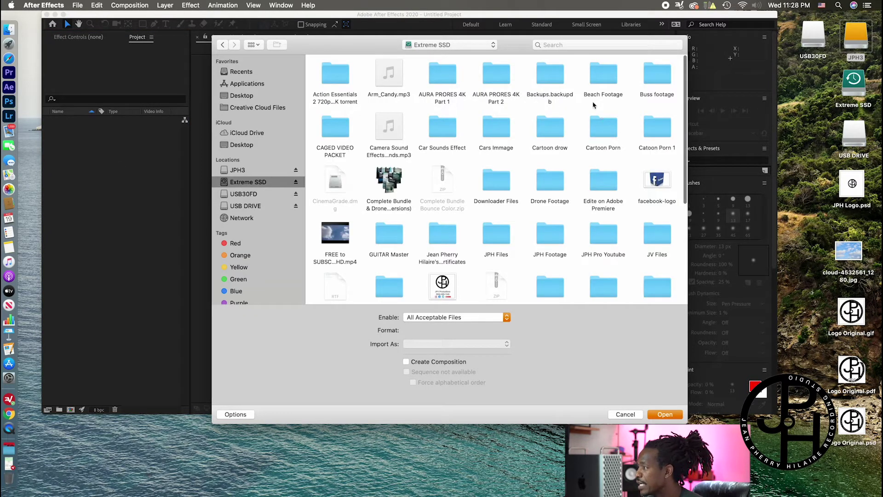
{"action": "double_click", "coordinate": [658, 76]}
{"action": "left_click", "coordinate": [374, 88]}
{"action": "key", "text": "space"}
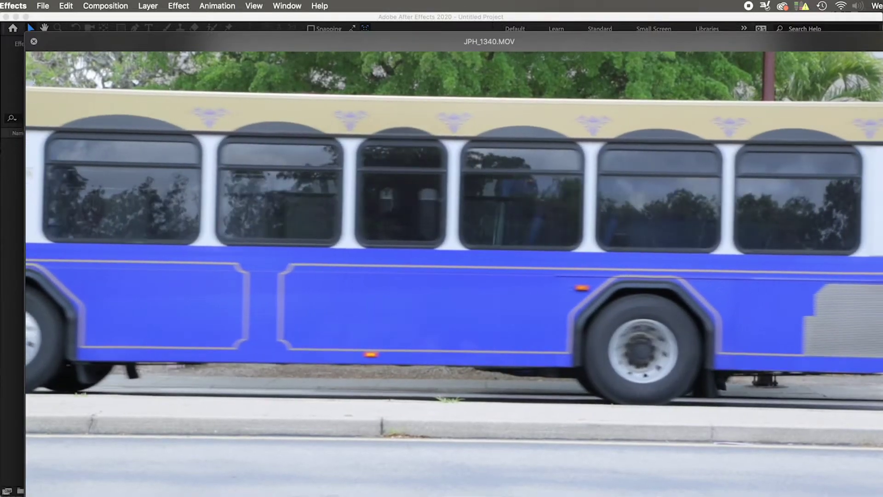
{"action": "key", "text": "space"}
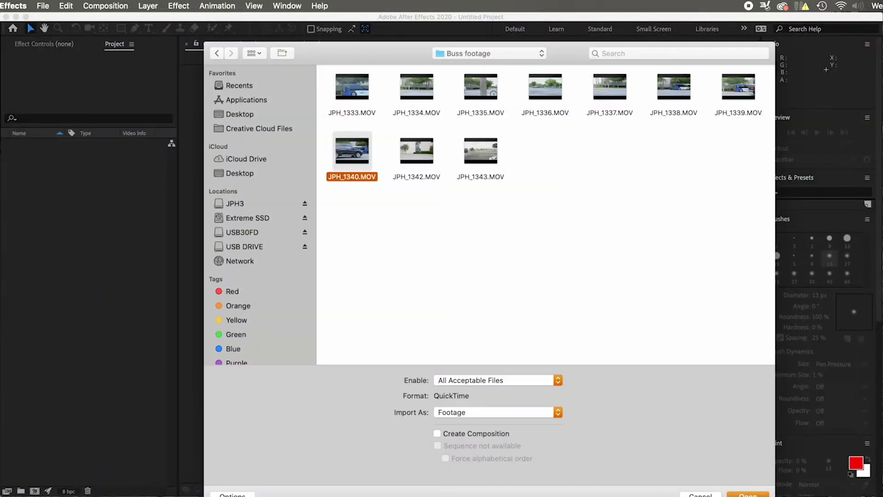
{"action": "key", "text": "Return"}
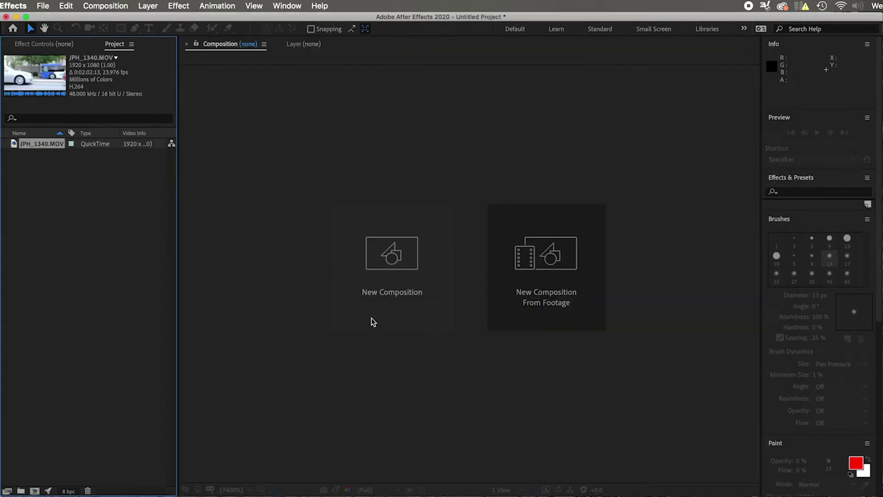
Import Logo Original.gif from the Desktop into the project
{"action": "double_click", "coordinate": [35, 176]}
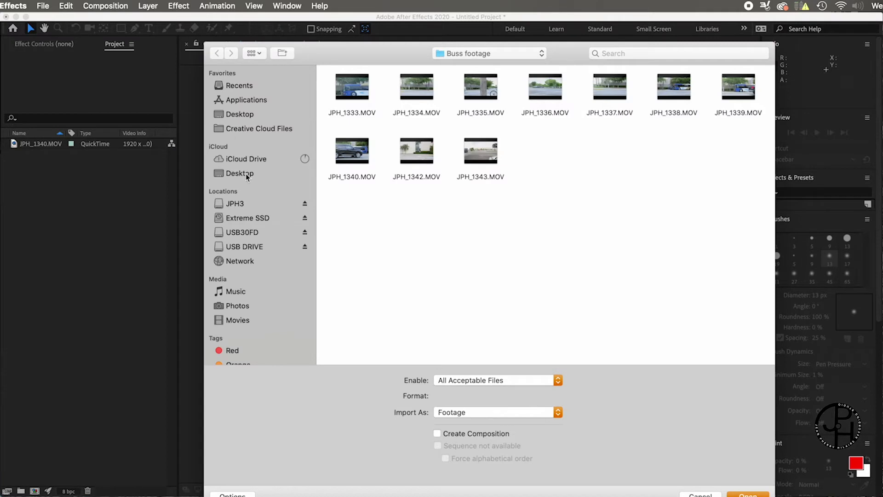
{"action": "left_click", "coordinate": [240, 174]}
{"action": "left_click", "coordinate": [611, 118]}
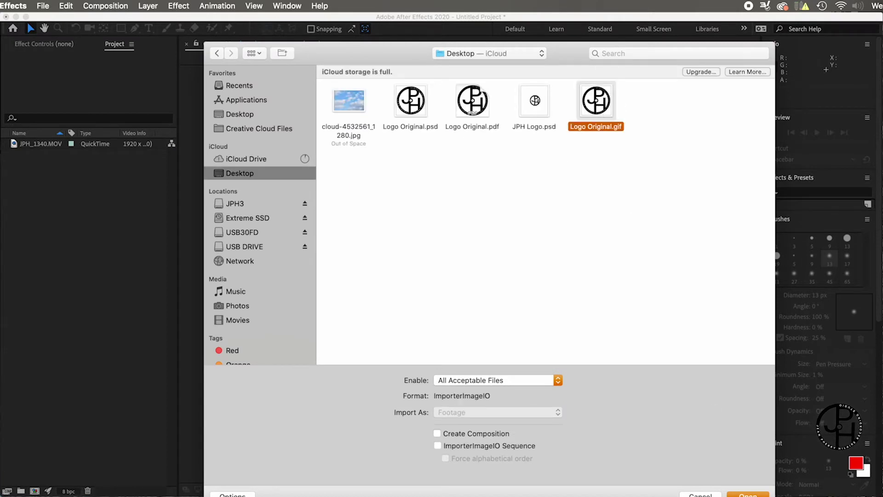
{"action": "left_click", "coordinate": [746, 493]}
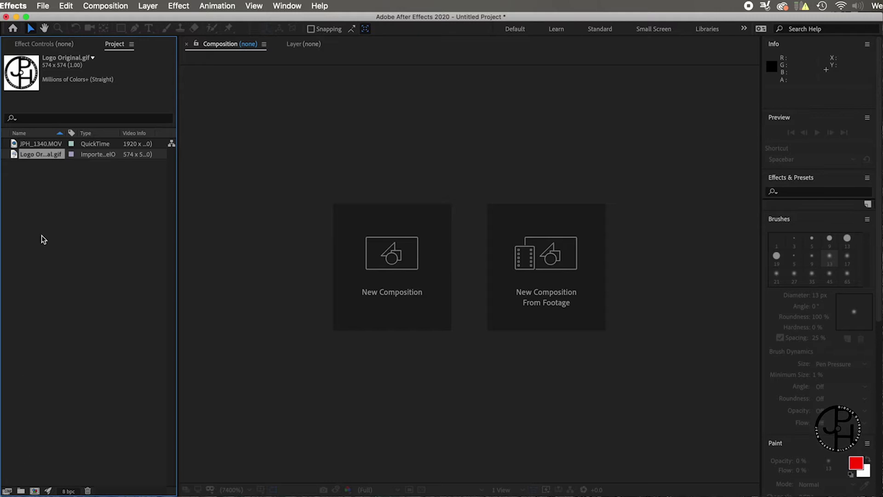
Create a JPH_1340 composition from the clip and trim its in and out points around the bus
{"action": "left_click_drag", "start_coordinate": [15, 143], "coordinate": [34, 491]}
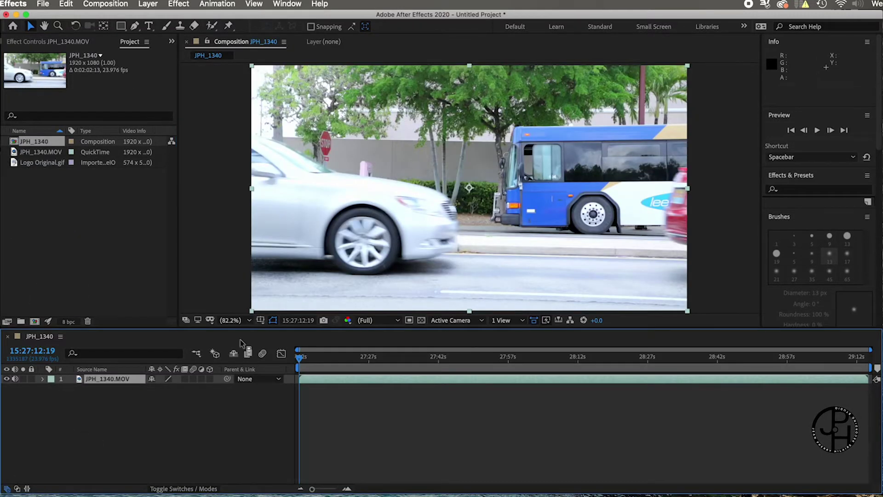
{"action": "left_click", "coordinate": [389, 365]}
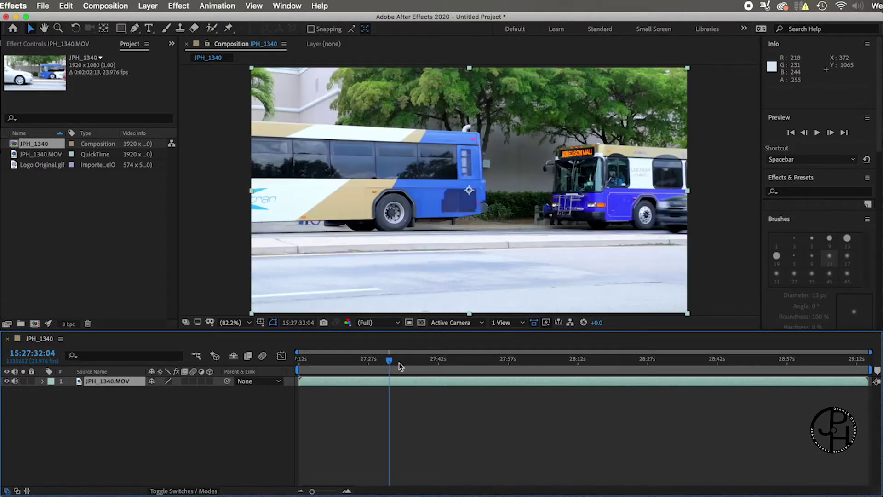
{"action": "left_click_drag", "start_coordinate": [393, 365], "coordinate": [472, 367]}
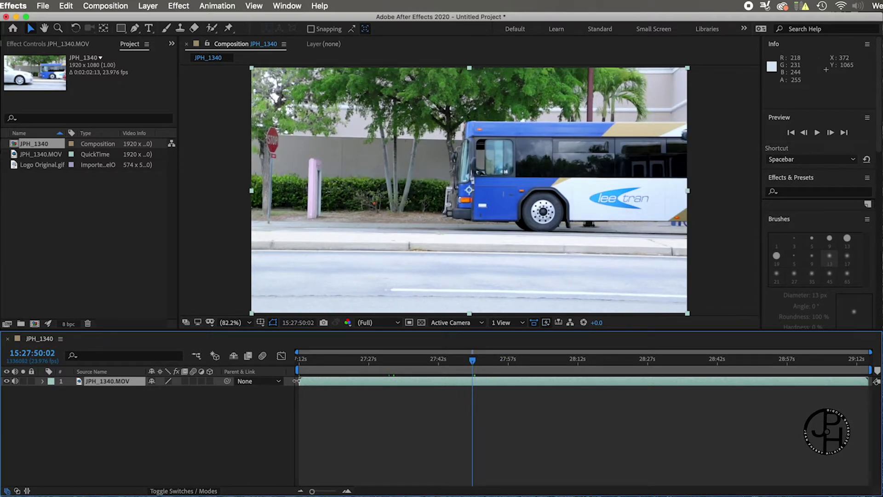
{"action": "left_click_drag", "start_coordinate": [301, 381], "coordinate": [385, 380]}
{"action": "left_click", "coordinate": [298, 361]}
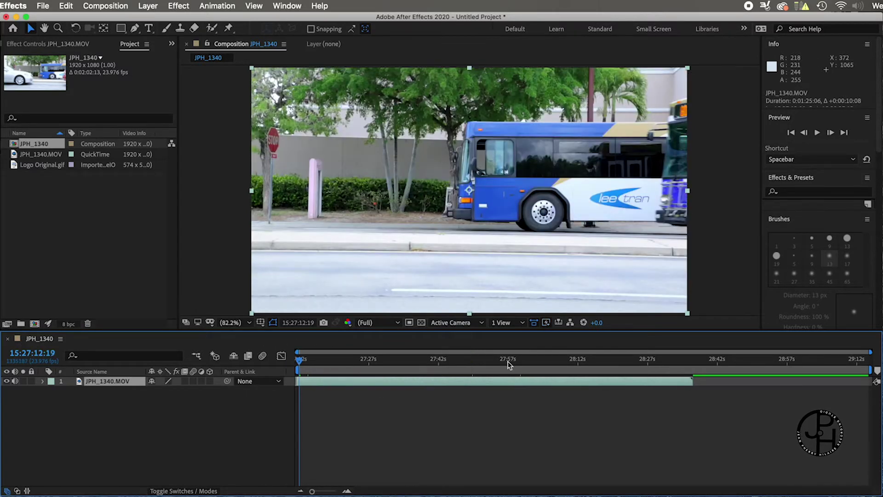
{"action": "left_click", "coordinate": [577, 364]}
{"action": "left_click_drag", "start_coordinate": [577, 364], "coordinate": [351, 358]}
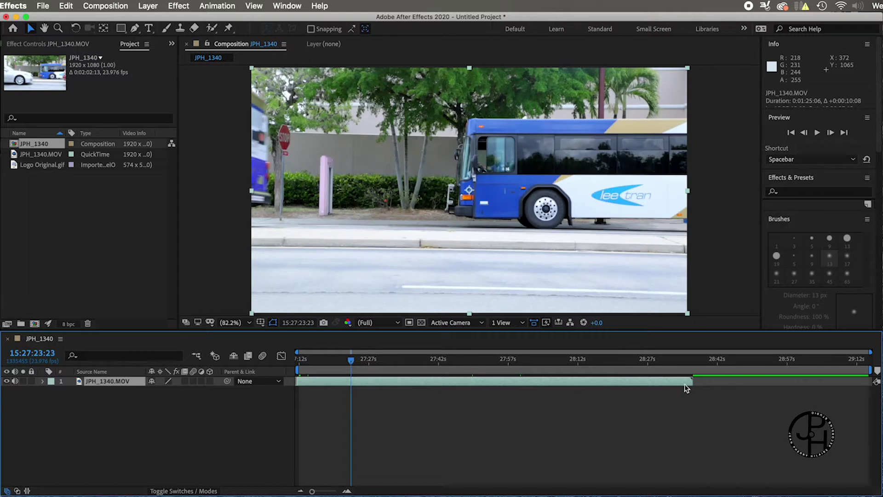
{"action": "left_click_drag", "start_coordinate": [692, 382], "coordinate": [348, 387]}
Shorten the work area to 0:00:11:07 and preview the trimmed clip
{"action": "mouse_move", "coordinate": [868, 375]}
{"action": "left_mouse_down"}
{"action": "mouse_move", "coordinate": [802, 365]}
{"action": "mouse_move", "coordinate": [457, 402]}
{"action": "mouse_move", "coordinate": [352, 396]}
{"action": "left_mouse_up"}
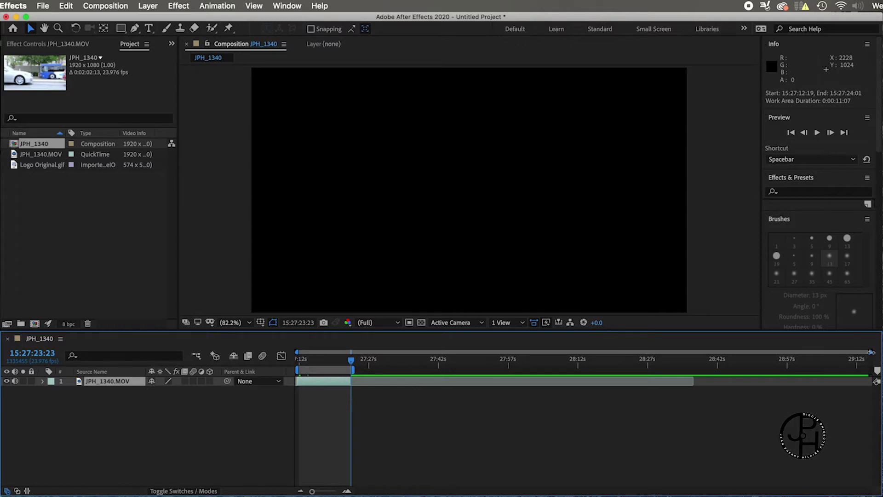
{"action": "left_click_drag", "start_coordinate": [869, 351], "coordinate": [471, 352]}
{"action": "key", "text": "space"}
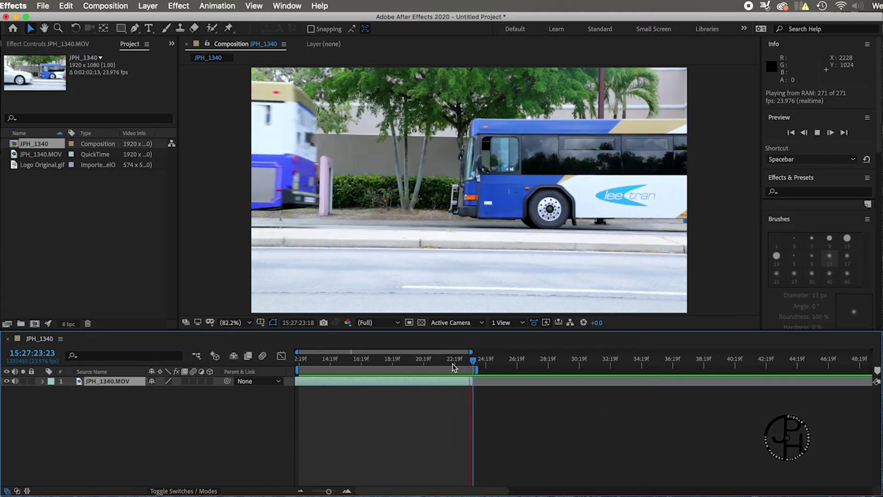
{"action": "key", "text": "space"}
Open the Tracker panel from the Window menu and return to the clip's first frame
{"action": "left_click", "coordinate": [407, 363]}
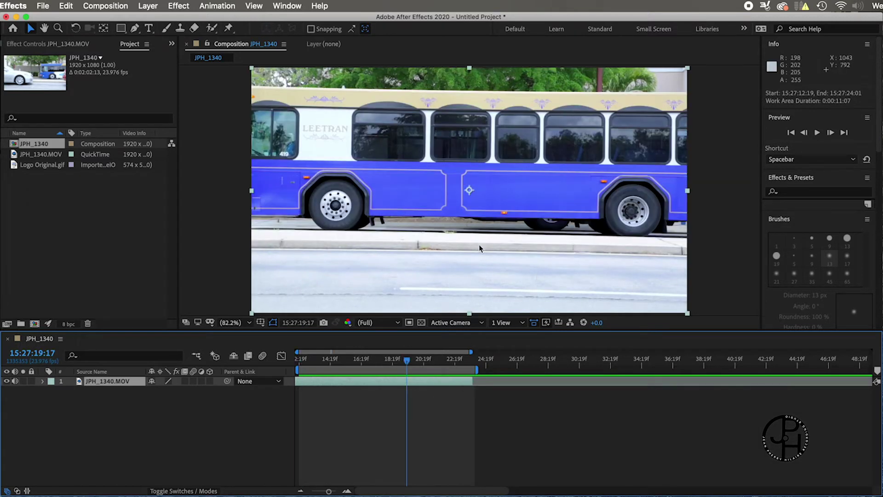
{"action": "left_click", "coordinate": [322, 361]}
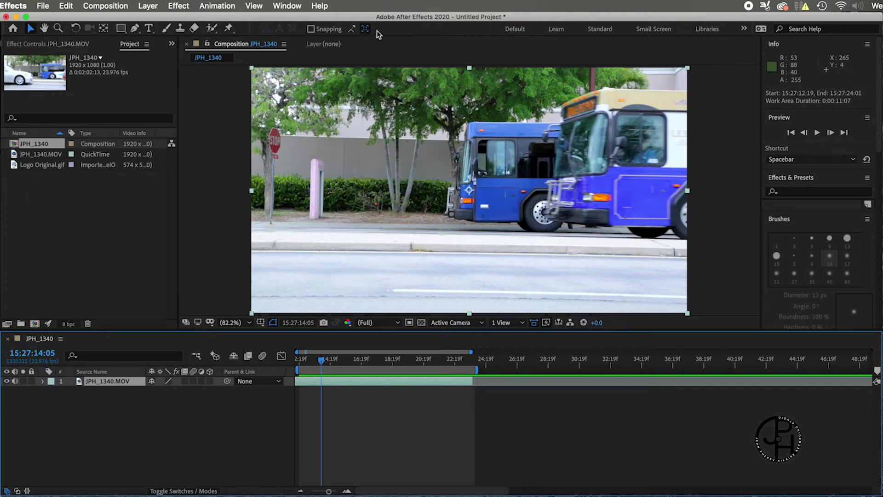
{"action": "left_click", "coordinate": [286, 6]}
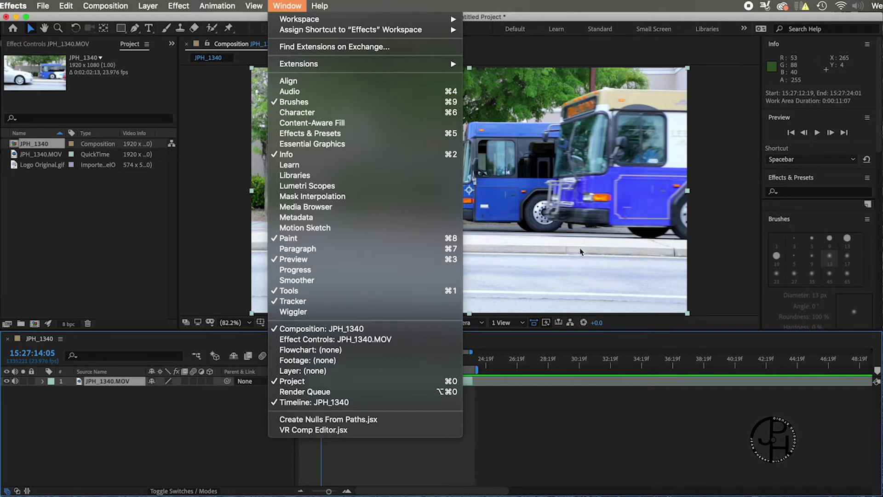
{"action": "left_click", "coordinate": [304, 300]}
{"action": "left_click", "coordinate": [287, 6]}
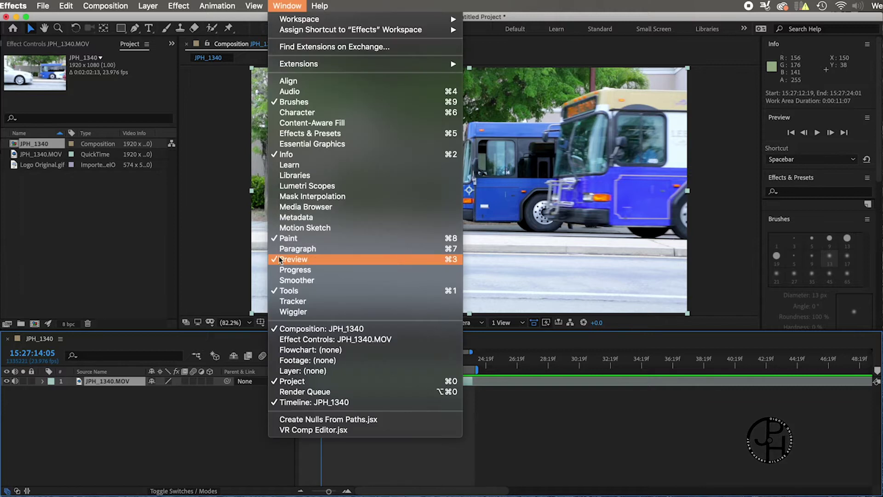
{"action": "left_click", "coordinate": [301, 301]}
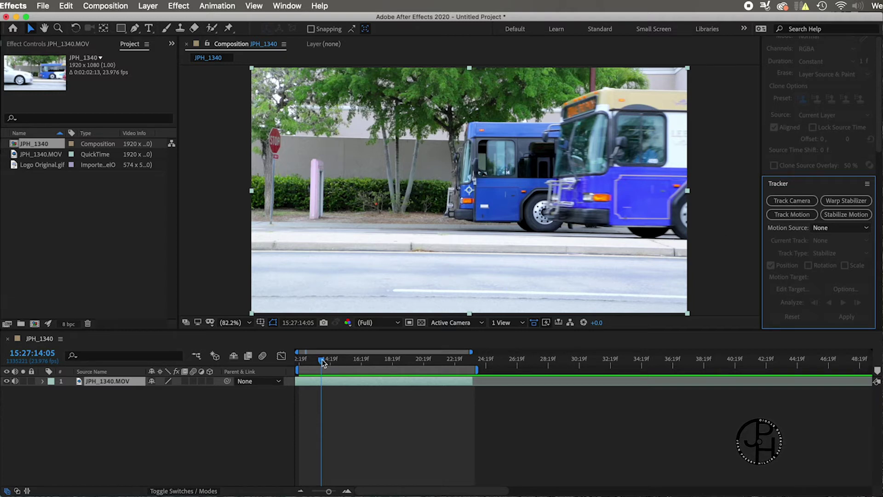
{"action": "left_click_drag", "start_coordinate": [322, 362], "coordinate": [286, 359]}
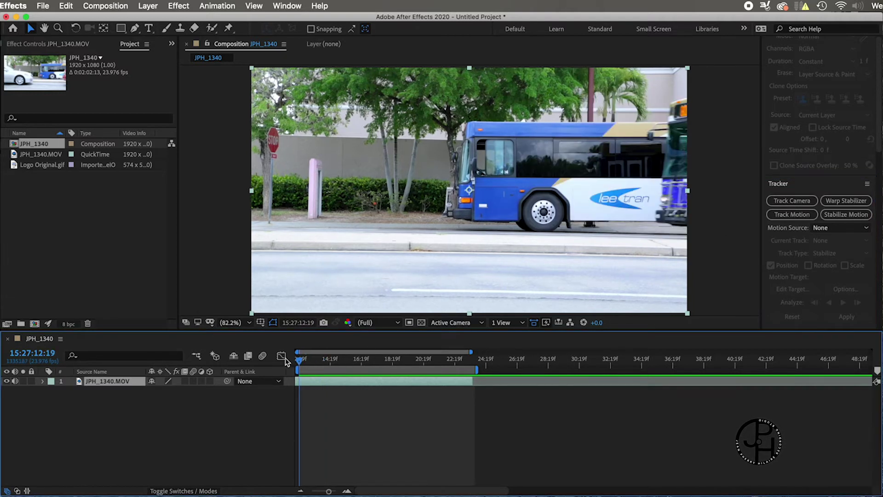
Run the 3D Camera Tracker on the bus footage and maximize the window once it solves
{"action": "left_click", "coordinate": [795, 202]}
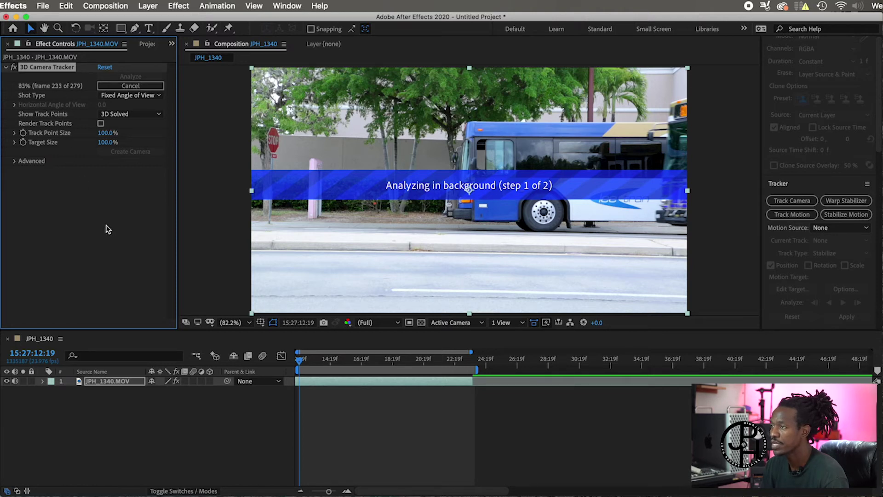
{"action": "left_click", "coordinate": [26, 20]}
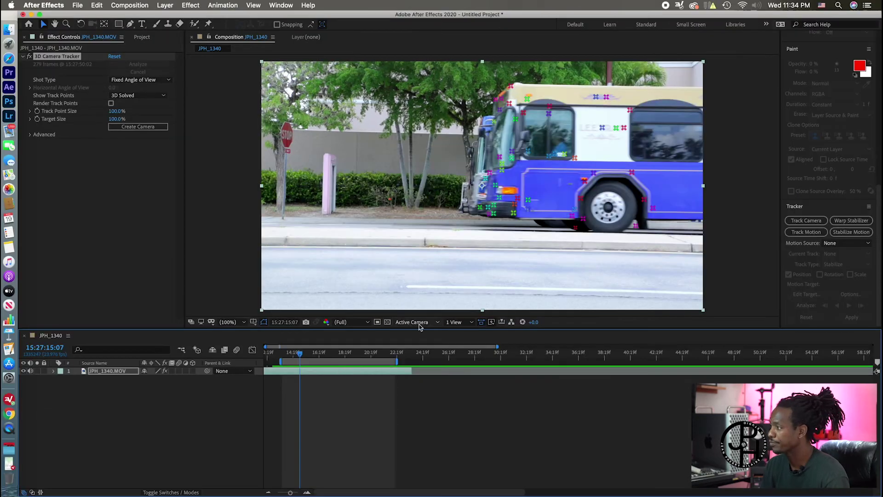
Create a solid and tracker camera from three track points on the bus's blue side
{"action": "mouse_move", "coordinate": [322, 356]}
{"action": "left_mouse_down"}
{"action": "mouse_move", "coordinate": [312, 356]}
{"action": "mouse_move", "coordinate": [324, 356]}
{"action": "left_mouse_up"}
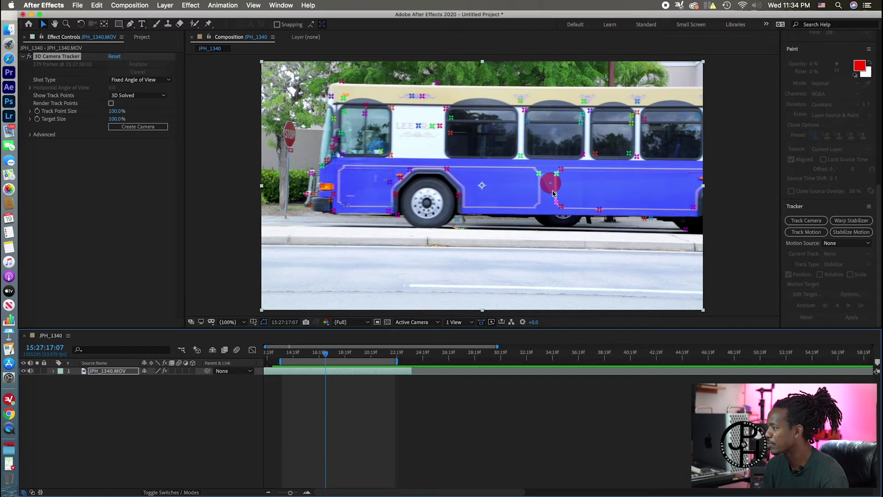
{"action": "left_click", "coordinate": [553, 193]}
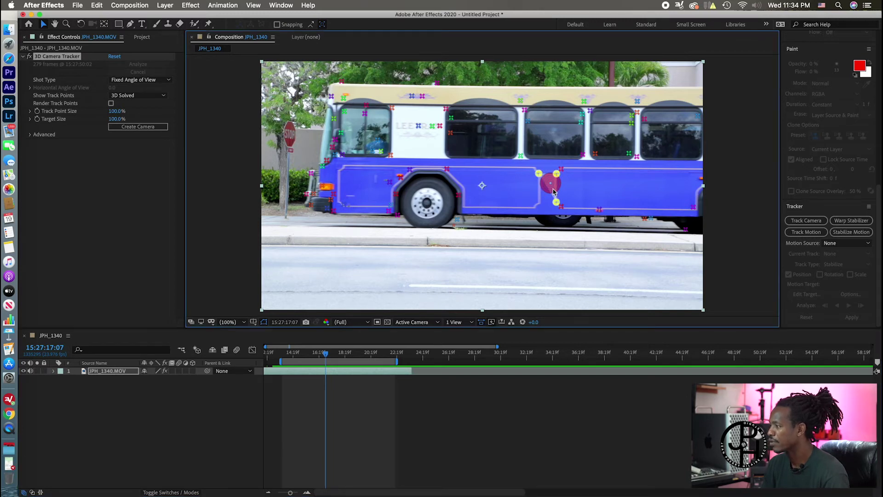
{"action": "right_click", "coordinate": [553, 192]}
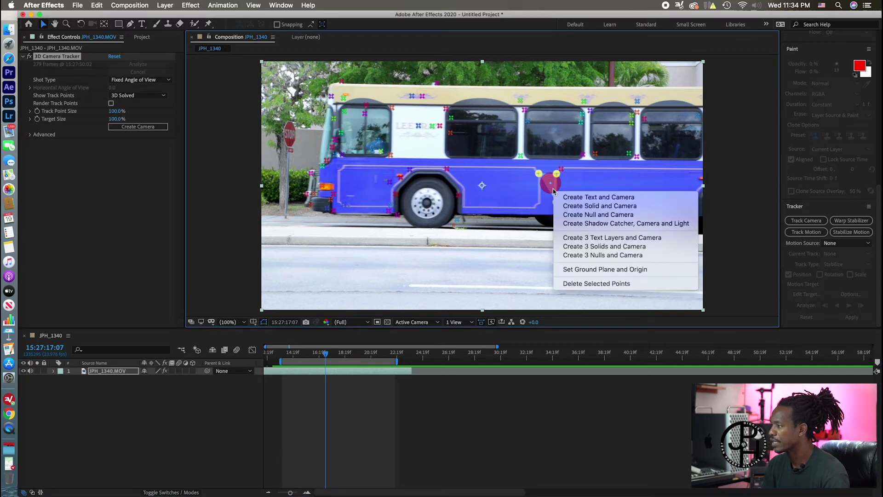
{"action": "left_click", "coordinate": [597, 207]}
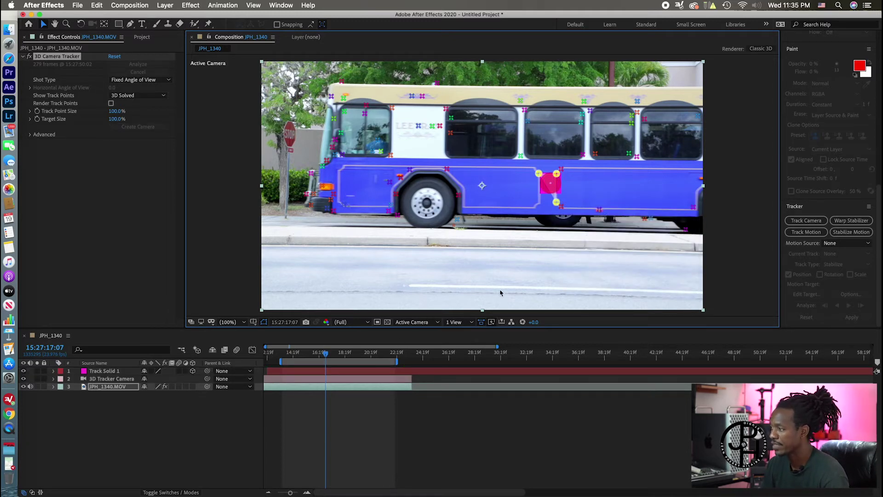
{"action": "left_click", "coordinate": [106, 372]}
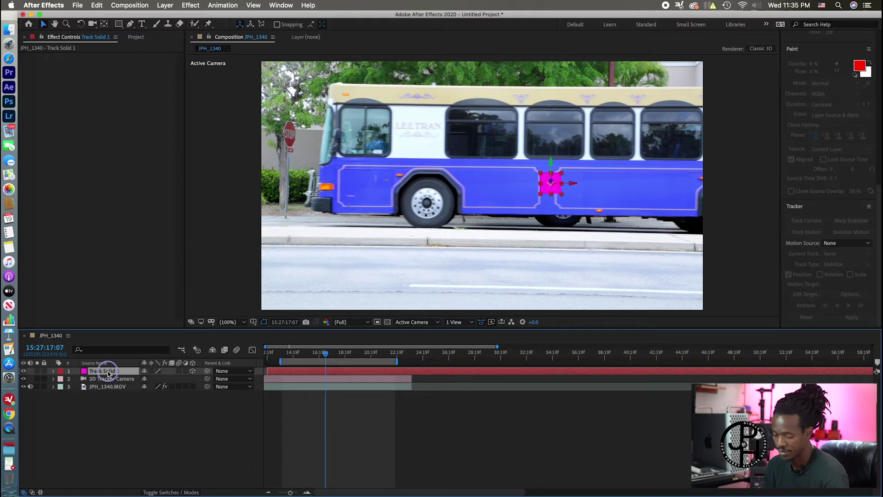
Pre-compose Track Solid 1 with default settings and open Track Solid 1 Comp 1
{"action": "right_click", "coordinate": [109, 374]}
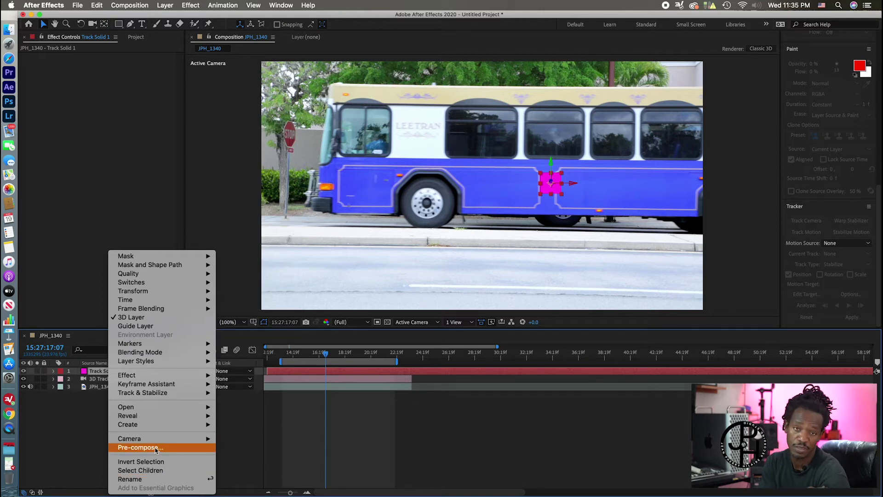
{"action": "left_click", "coordinate": [138, 447]}
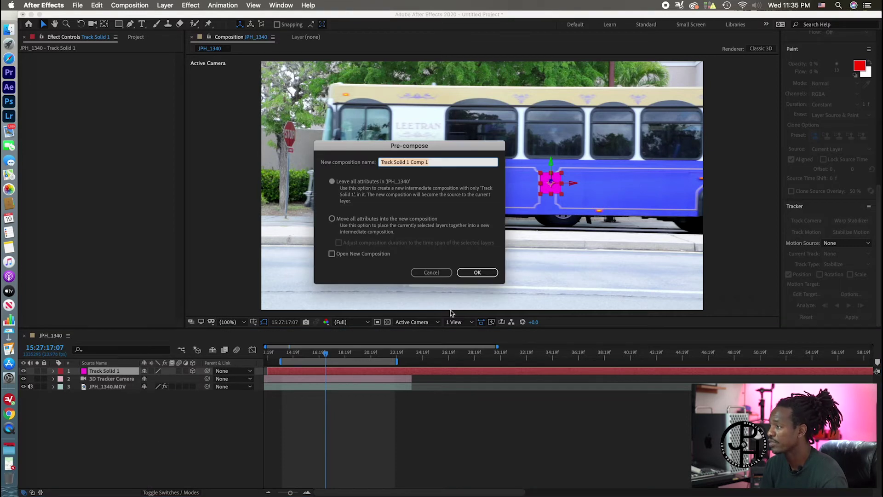
{"action": "left_click", "coordinate": [477, 273]}
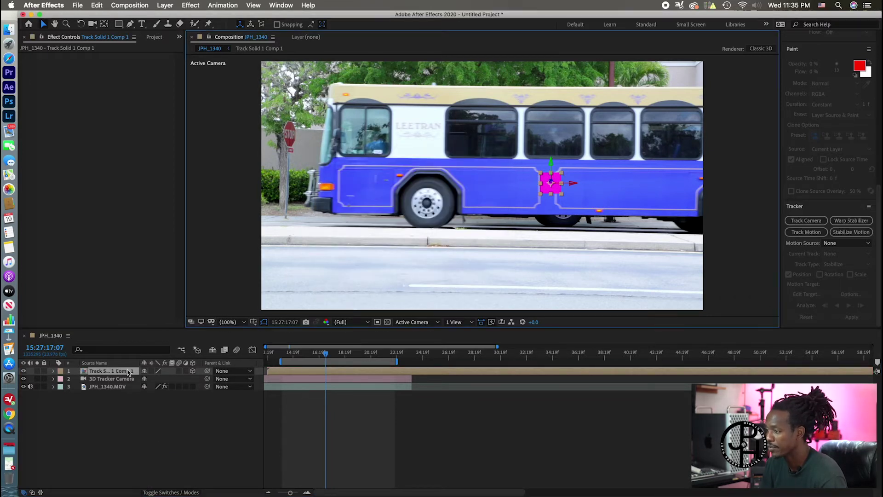
{"action": "double_click", "coordinate": [319, 373]}
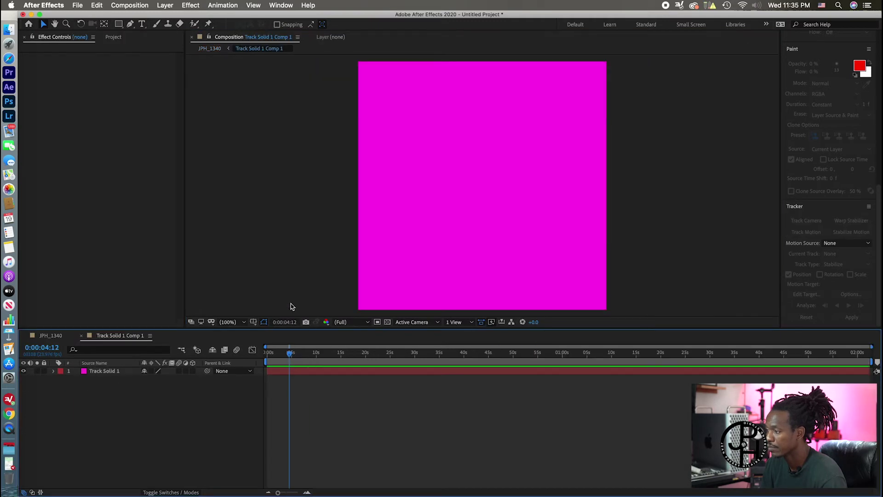
{"action": "left_click", "coordinate": [438, 155]}
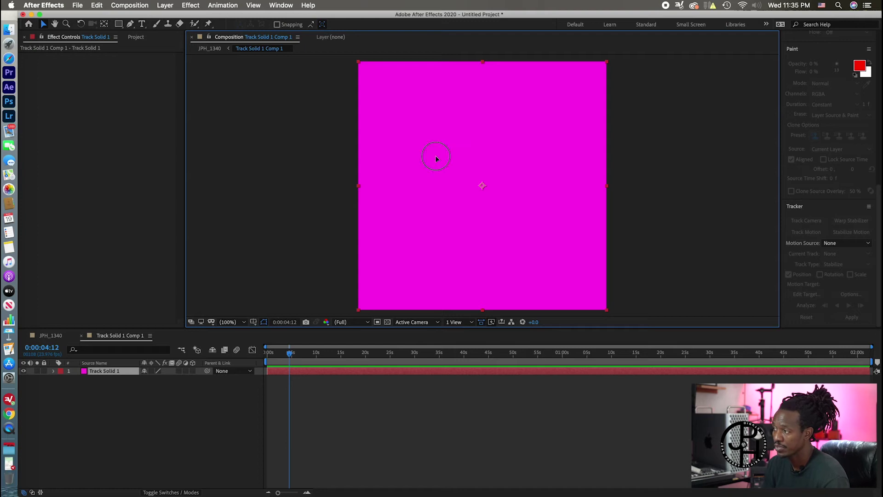
Delete the magenta solid and set the comp's width and height to 1800 px
{"action": "key", "text": "Delete"}
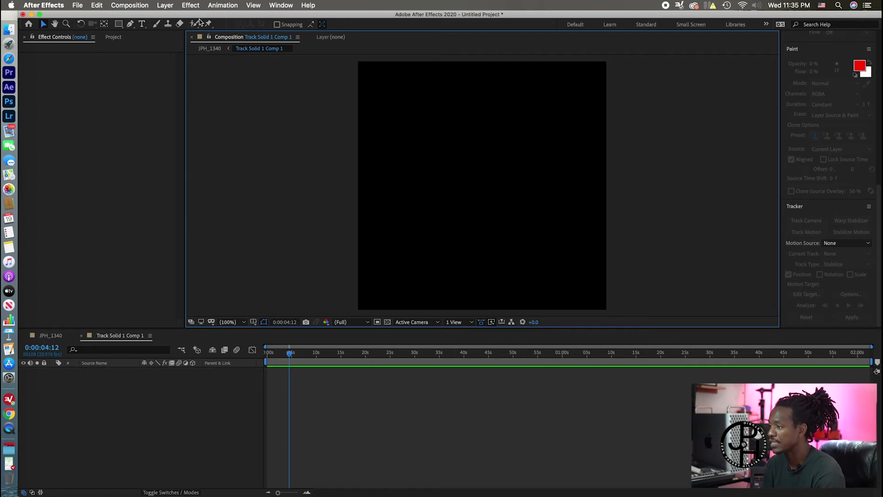
{"action": "left_click", "coordinate": [130, 5]}
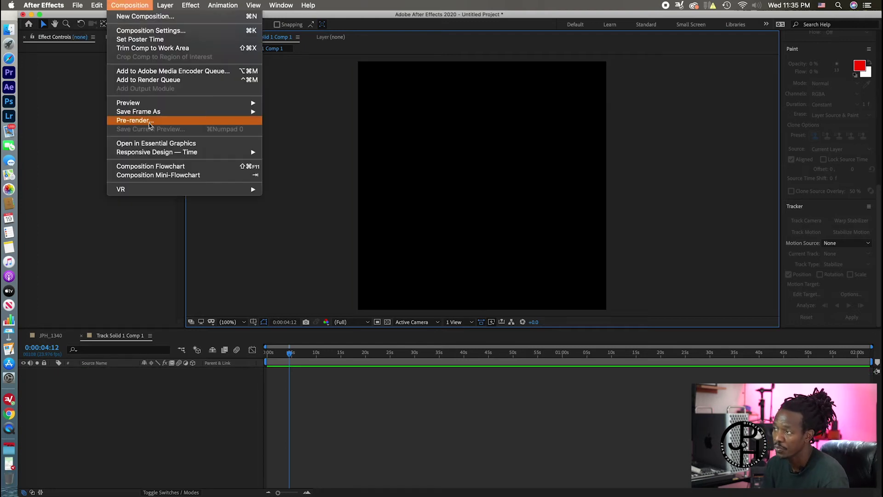
{"action": "left_click", "coordinate": [170, 32]}
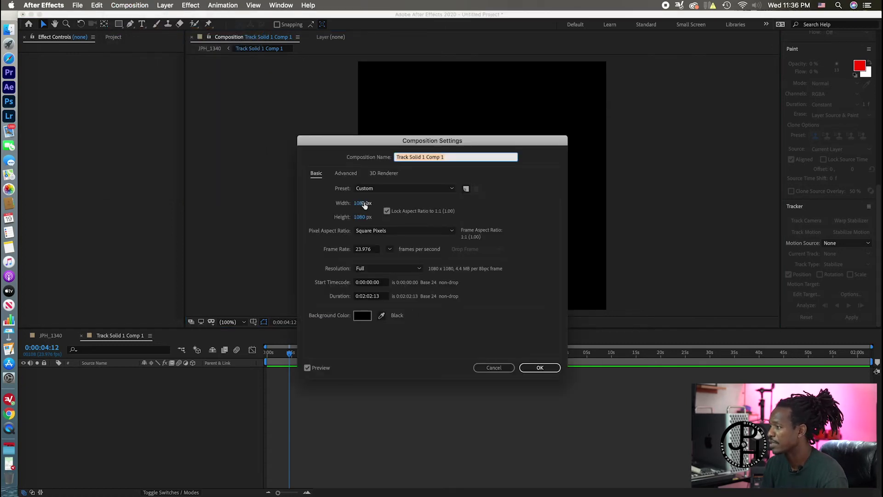
{"action": "left_click", "coordinate": [363, 204]}
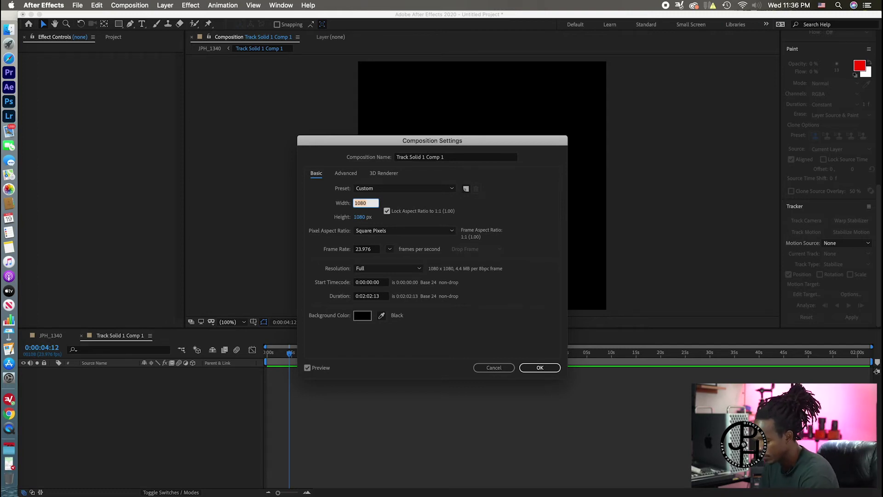
{"action": "type", "text": "1920"}
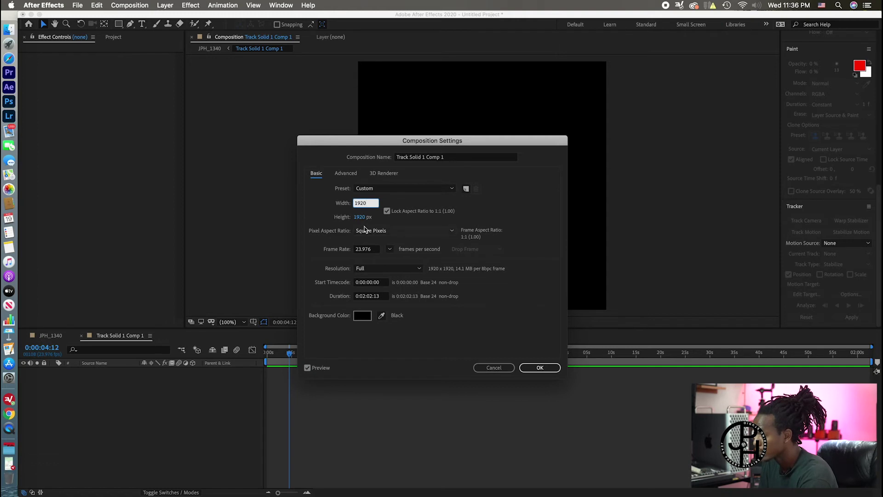
{"action": "key", "text": "Tab"}
{"action": "type", "text": "1"}
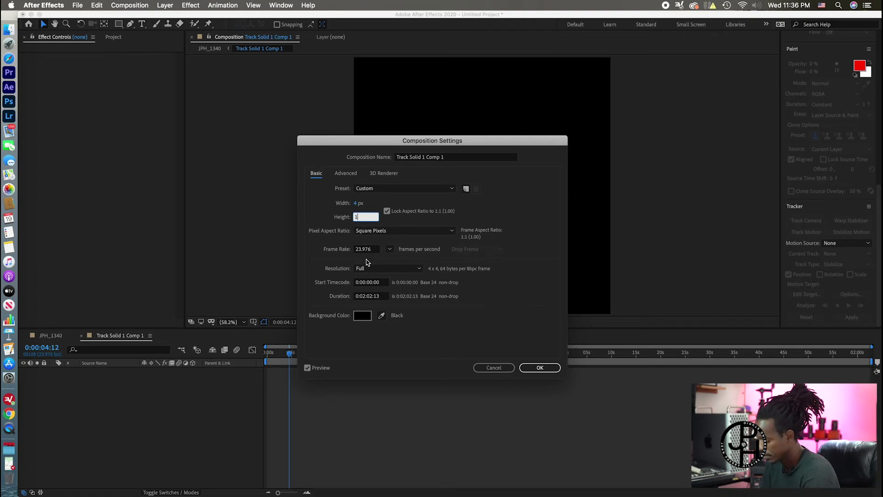
{"action": "type", "text": "80"}
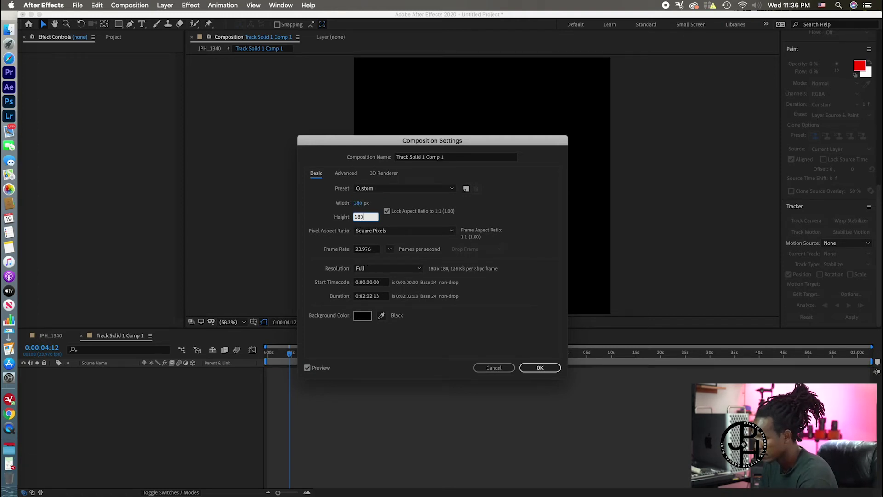
{"action": "type", "text": "0"}
{"action": "left_click", "coordinate": [543, 368]}
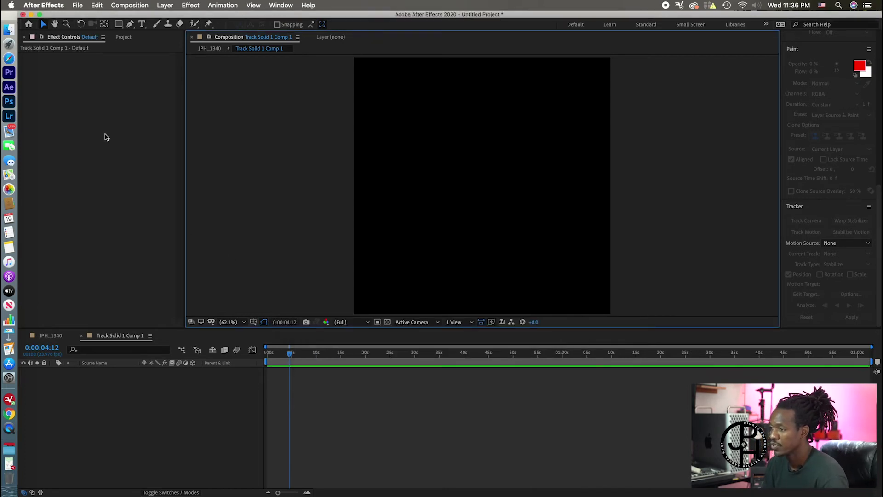
Drag Logo Original.gif into Track Solid 1 Comp 1, then return to the JPH_1340 comp
{"action": "left_click", "coordinate": [329, 39]}
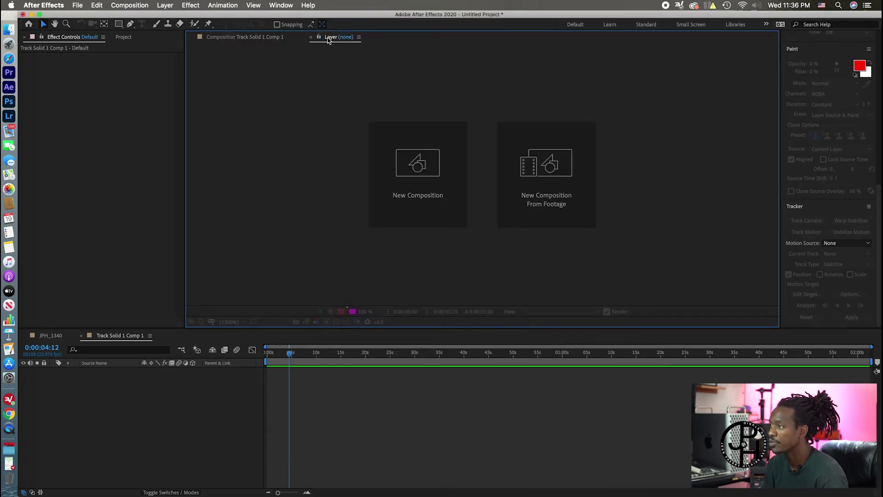
{"action": "left_click", "coordinate": [259, 37]}
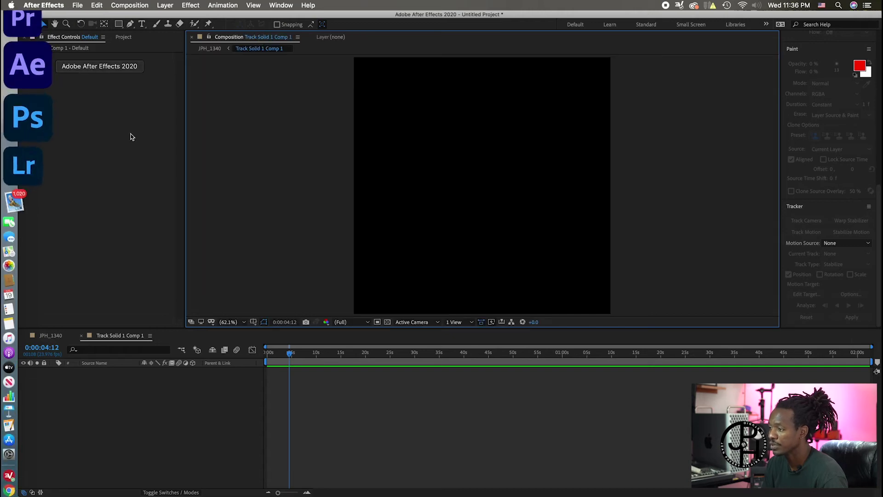
{"action": "left_click", "coordinate": [122, 38]}
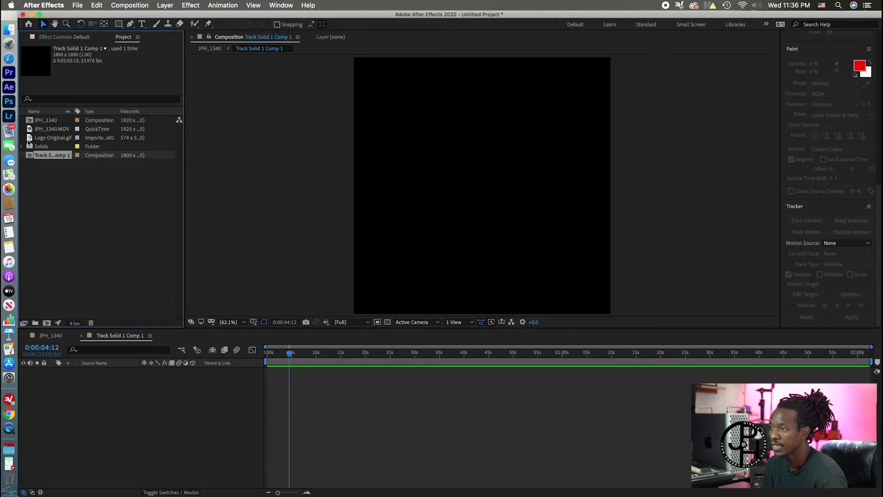
{"action": "left_click", "coordinate": [40, 138]}
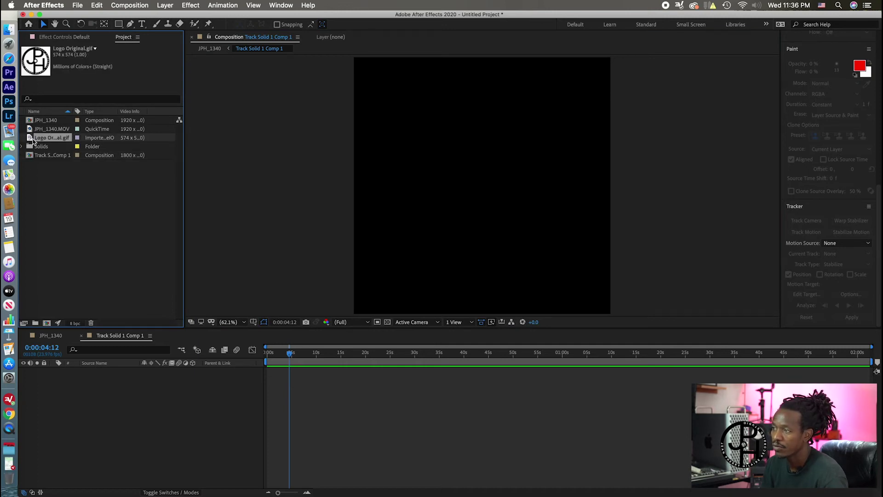
{"action": "left_click_drag", "start_coordinate": [30, 139], "coordinate": [480, 178]}
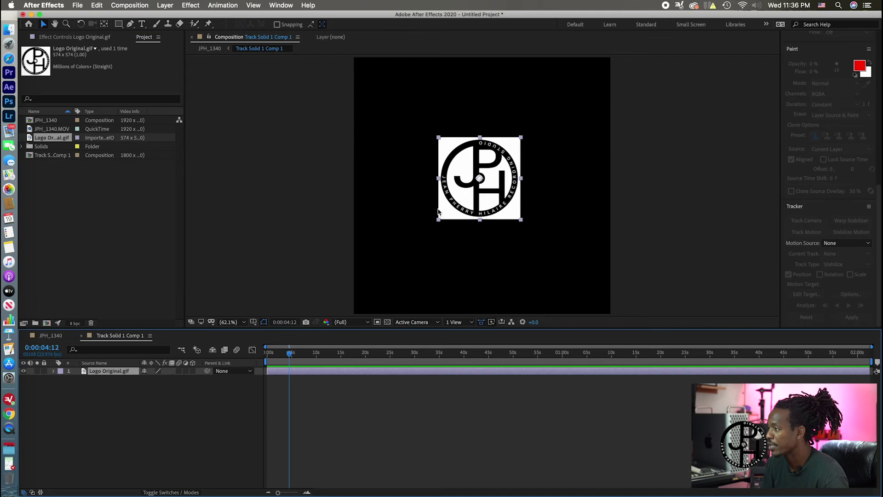
{"action": "left_click", "coordinate": [51, 335]}
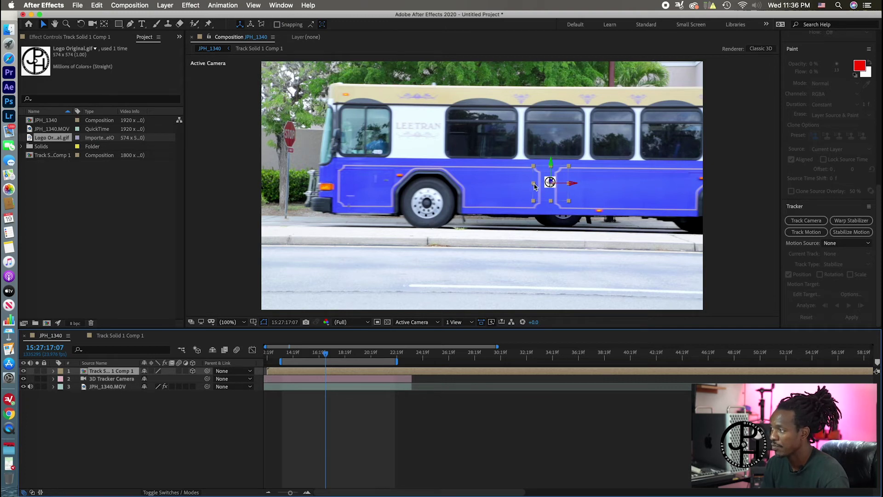
Stretch and shift the logo so it covers the bus's blue side panel between the wheels
{"action": "left_click_drag", "start_coordinate": [533, 183], "coordinate": [432, 184]}
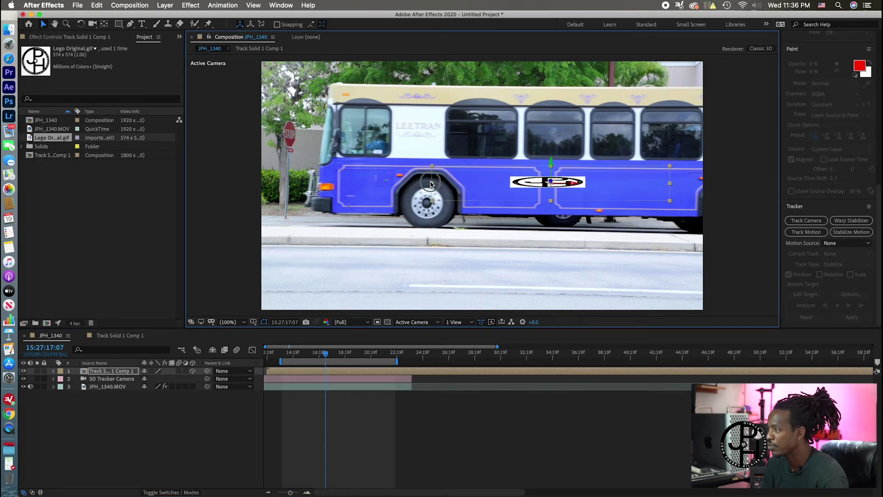
{"action": "left_click_drag", "start_coordinate": [551, 201], "coordinate": [540, 254]}
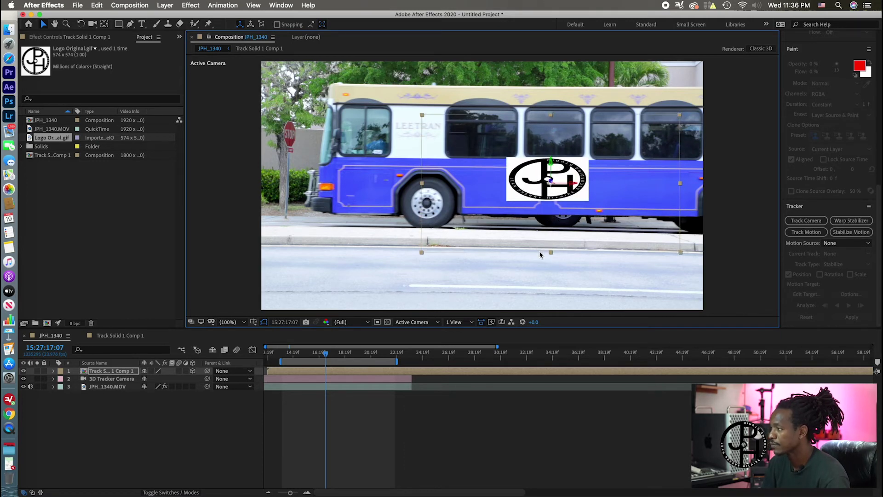
{"action": "left_click_drag", "start_coordinate": [569, 178], "coordinate": [528, 186]}
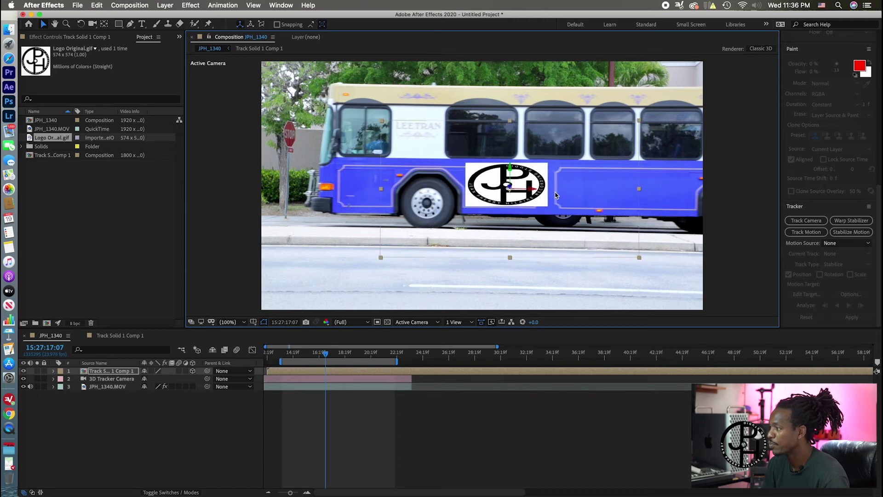
{"action": "left_click_drag", "start_coordinate": [640, 192], "coordinate": [723, 189]}
{"action": "left_click_drag", "start_coordinate": [573, 183], "coordinate": [569, 166]}
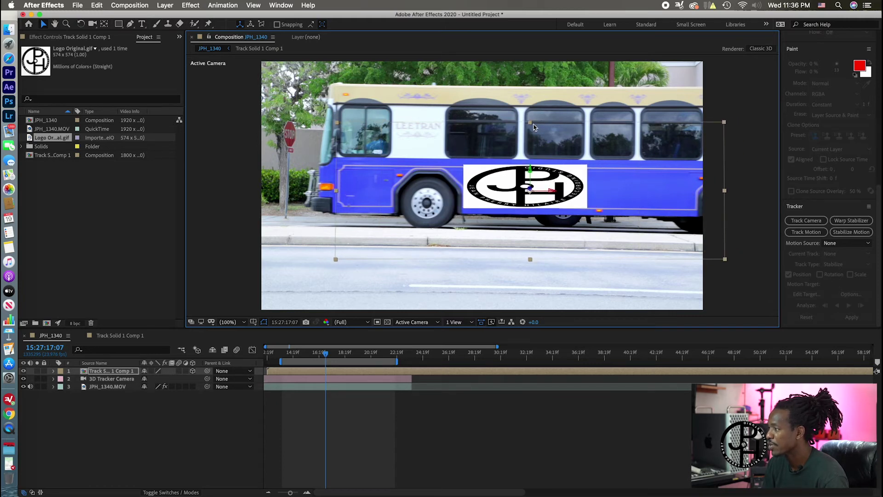
{"action": "left_click_drag", "start_coordinate": [531, 125], "coordinate": [531, 128]}
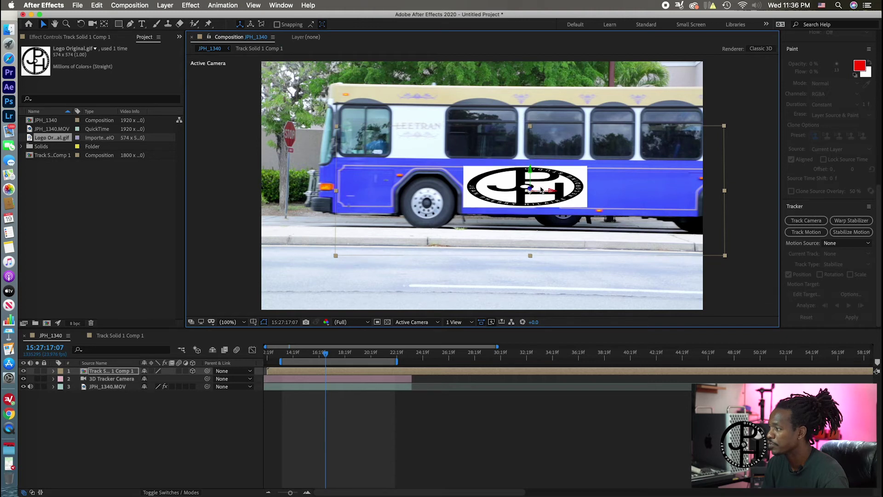
{"action": "key", "text": "Down"}
{"action": "key", "text": "Down"}
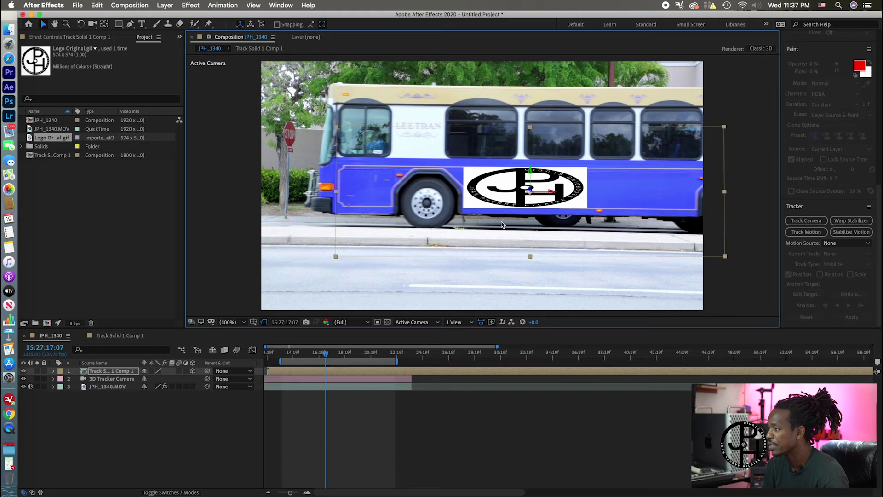
{"action": "left_click_drag", "start_coordinate": [488, 192], "coordinate": [491, 190]}
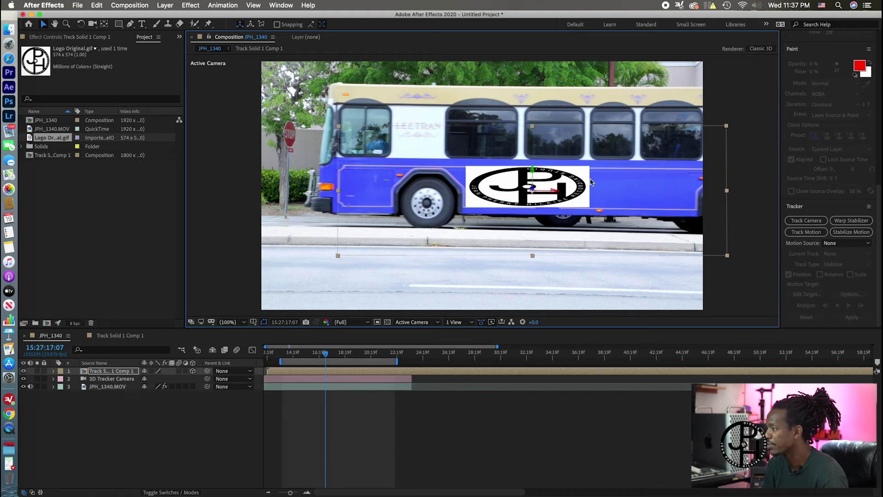
{"action": "left_click_drag", "start_coordinate": [727, 193], "coordinate": [686, 192]}
{"action": "left_click_drag", "start_coordinate": [568, 187], "coordinate": [557, 191]}
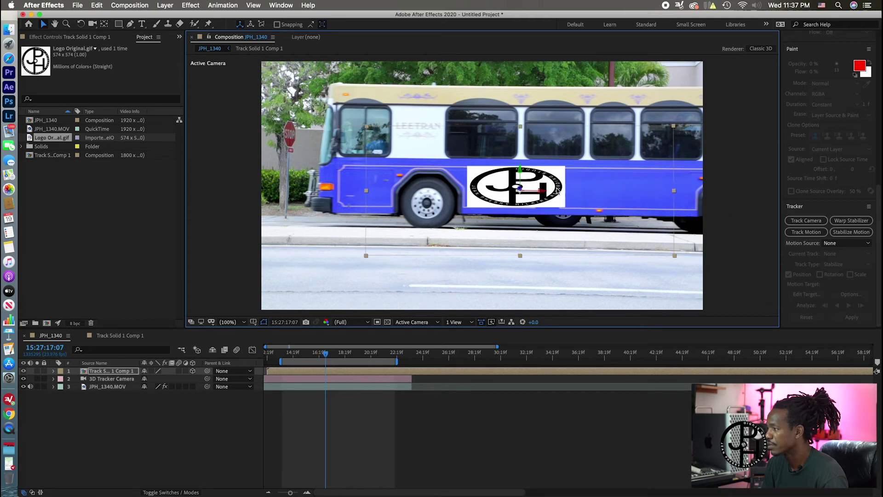
{"action": "left_click", "coordinate": [54, 371]}
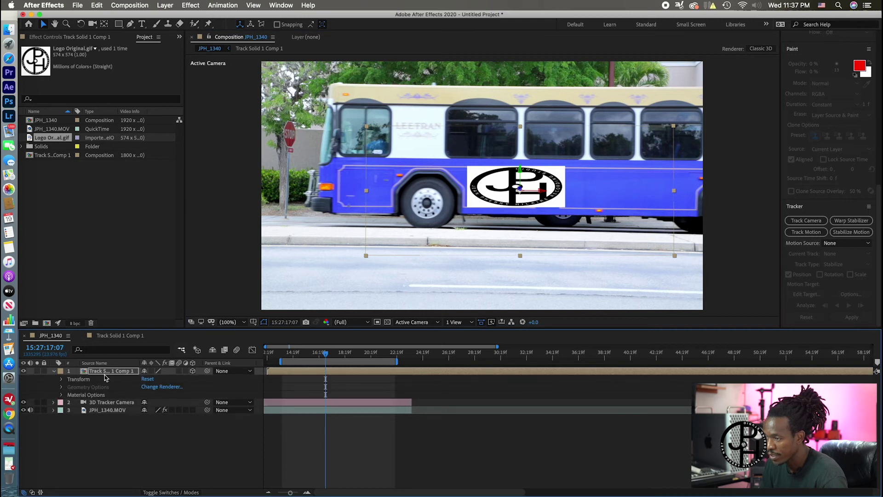
Give the logo layer 1° Z rotation, Position -1156.2,773.0 and Scale 870.6,345.5
{"action": "left_click", "coordinate": [61, 378]}
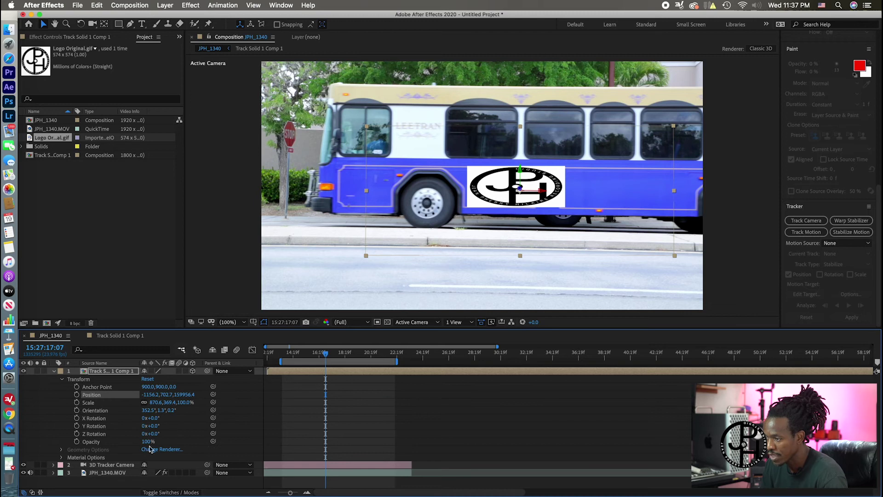
{"action": "left_click_drag", "start_coordinate": [152, 434], "coordinate": [150, 434]}
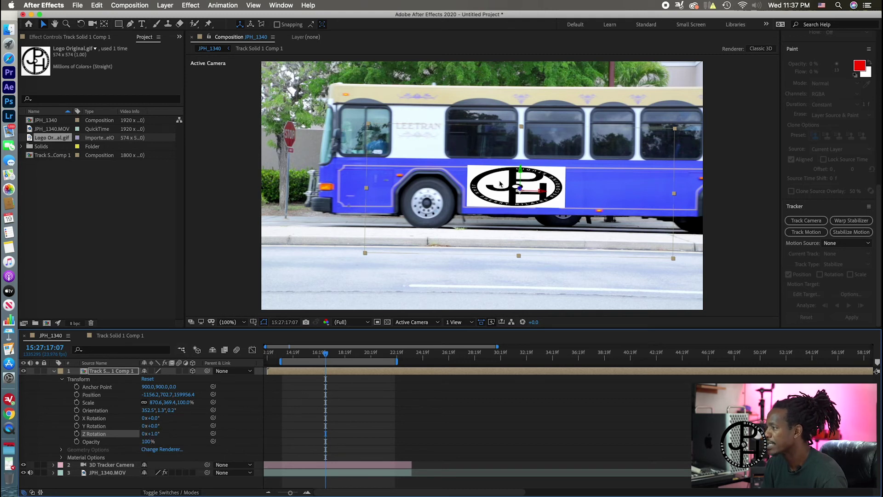
{"action": "left_click_drag", "start_coordinate": [500, 184], "coordinate": [502, 185]}
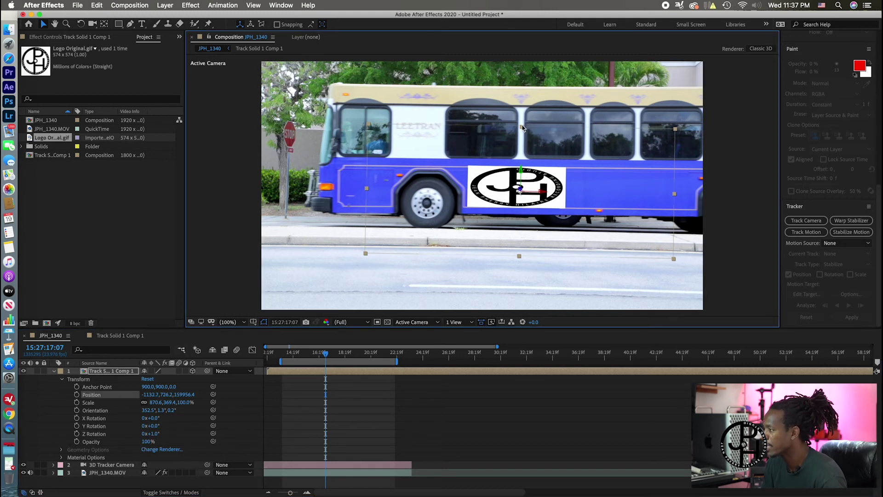
{"action": "left_click_drag", "start_coordinate": [522, 127], "coordinate": [521, 133]}
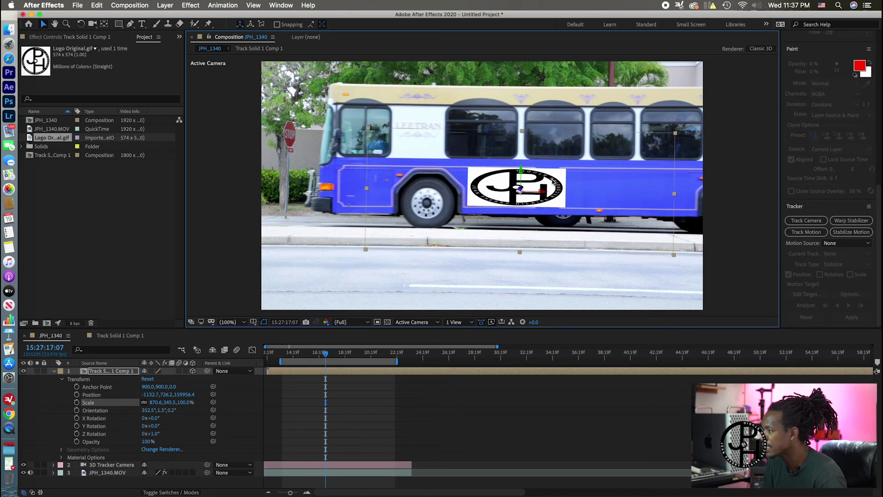
{"action": "left_click_drag", "start_coordinate": [552, 180], "coordinate": [551, 180]}
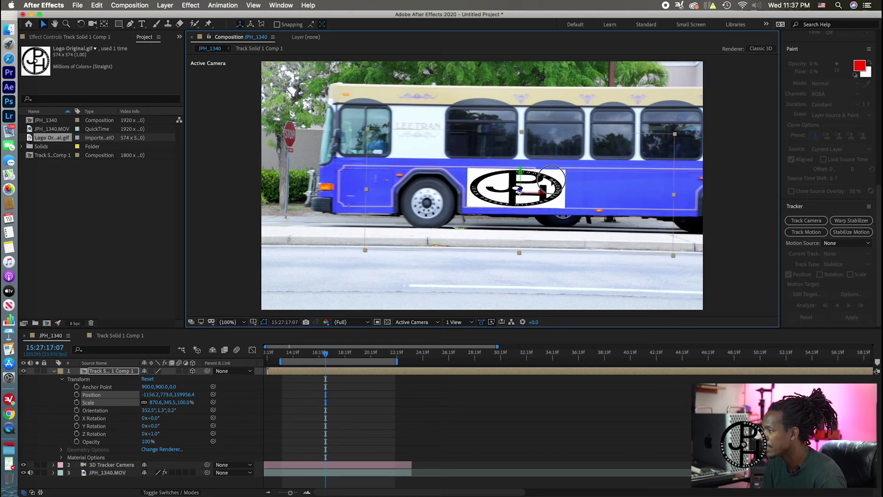
{"action": "left_click", "coordinate": [551, 179]}
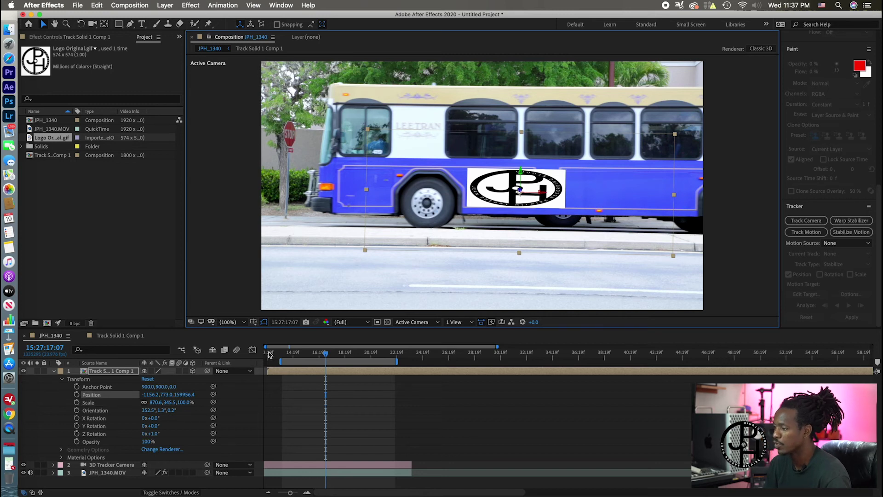
Jump back to 15:27:14:02 and play a preview of the bus with the pinned logo
{"action": "left_click", "coordinate": [283, 357]}
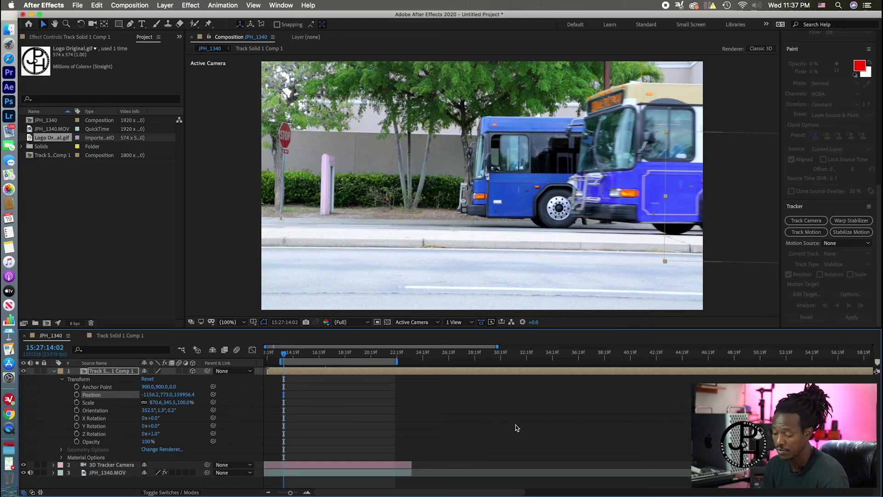
{"action": "key", "text": "space"}
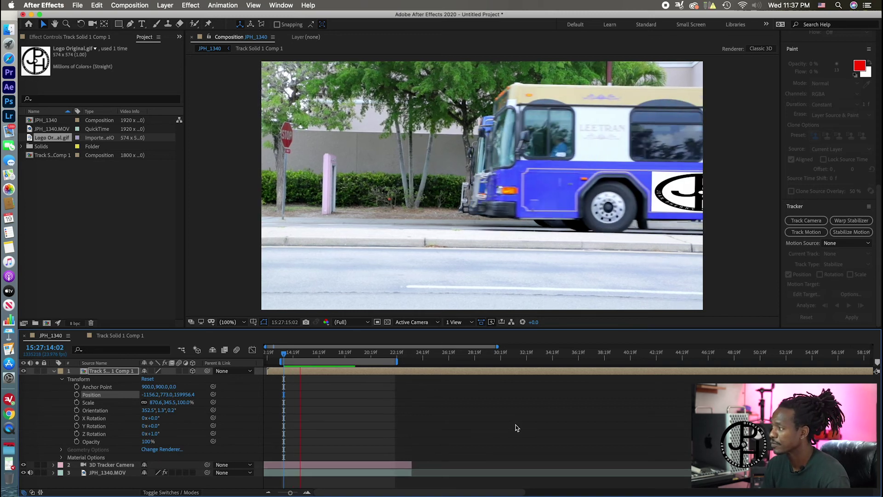